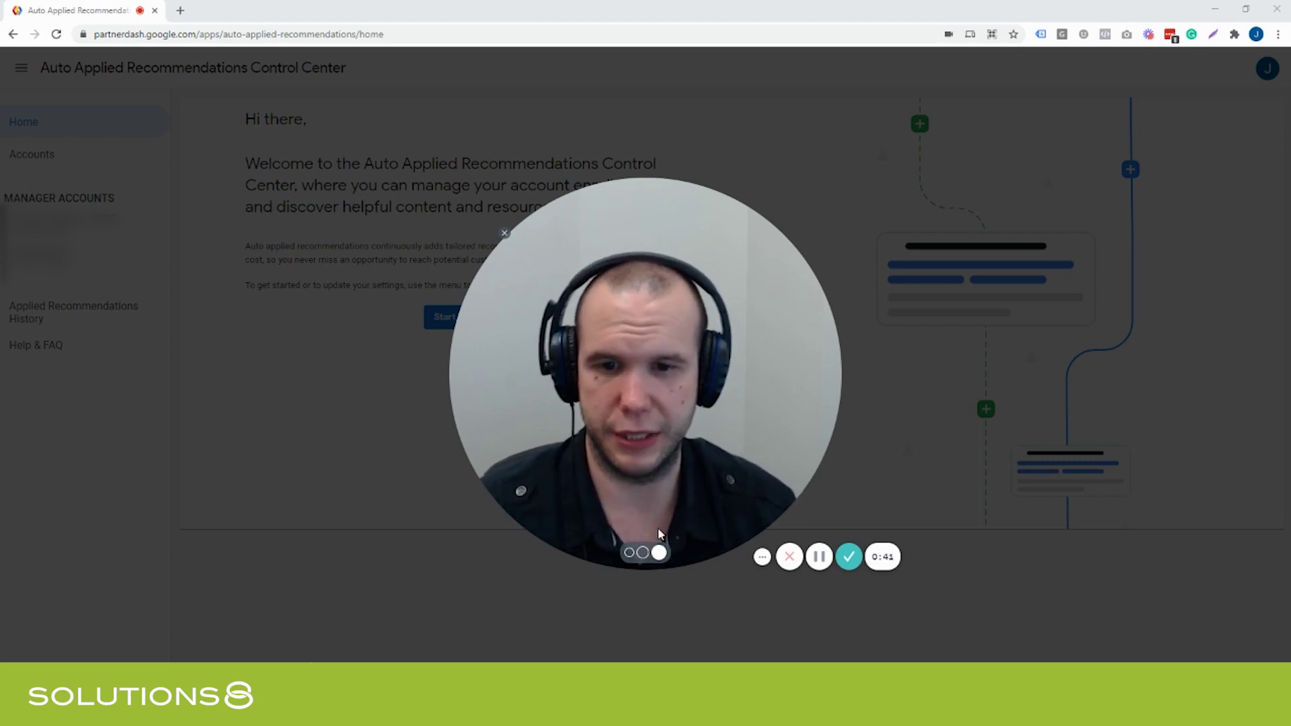
Step: Reload the Control Center site at its base web address
click(630, 554)
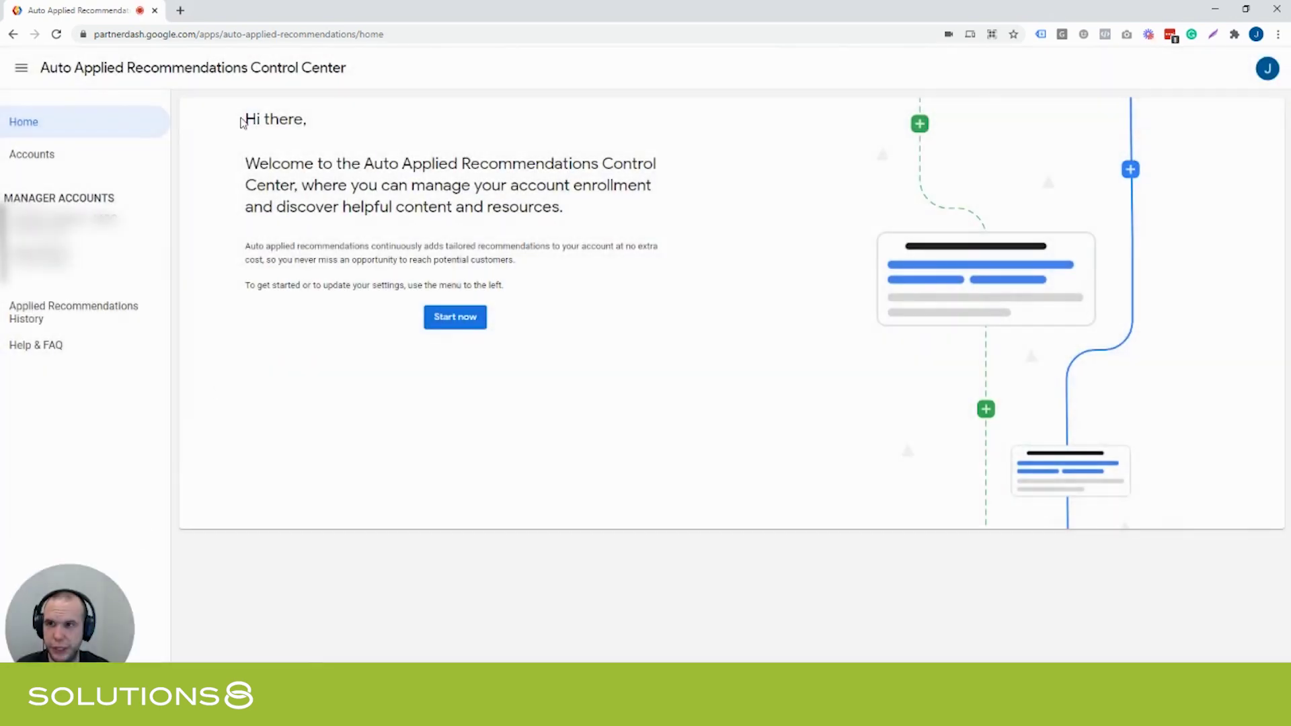
drag(194, 33, 431, 35)
key(BackSpace)
key(Return)
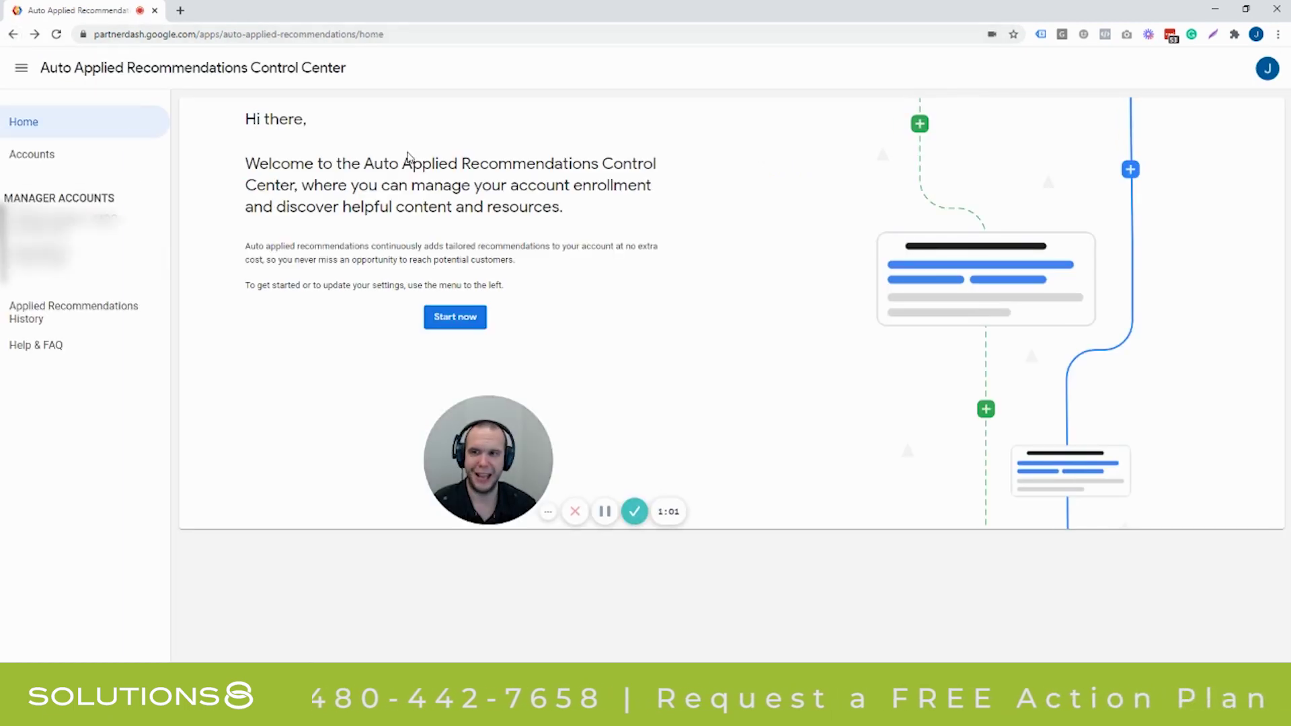
click(503, 509)
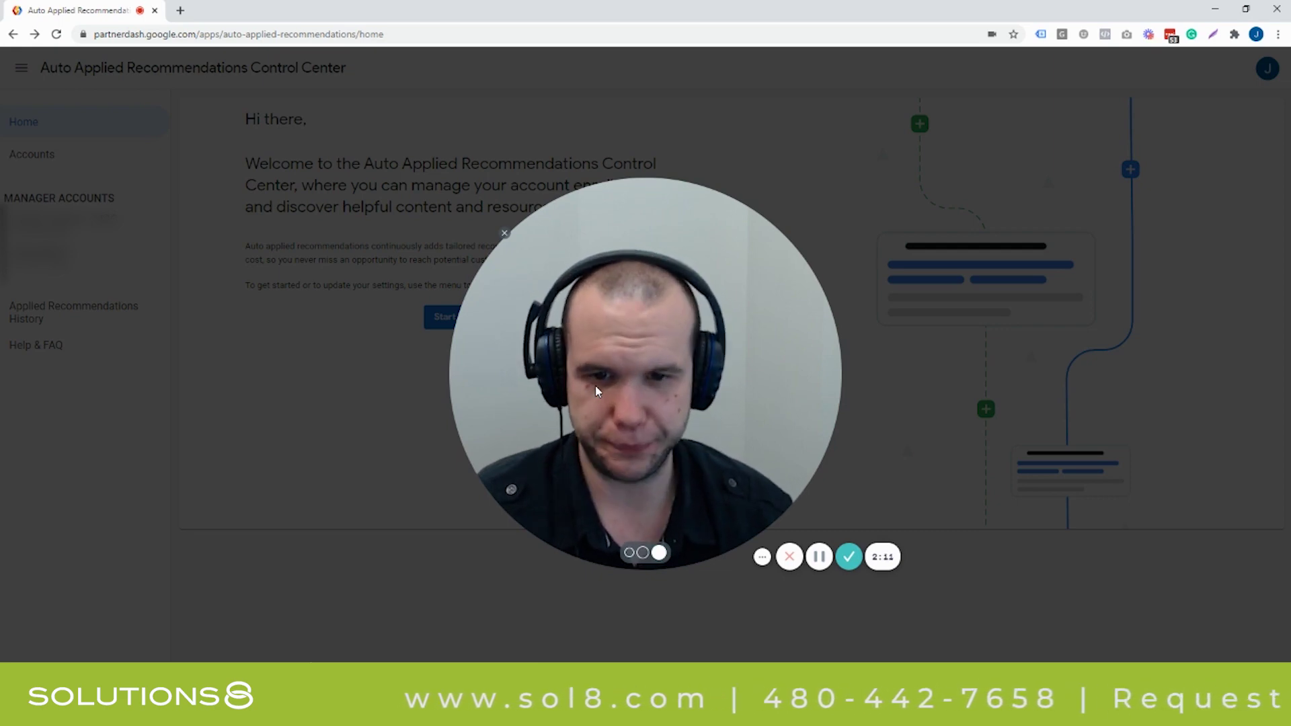
Step: Open the manager account's Accounts list and scroll down to the ACTIVATED account
click(629, 553)
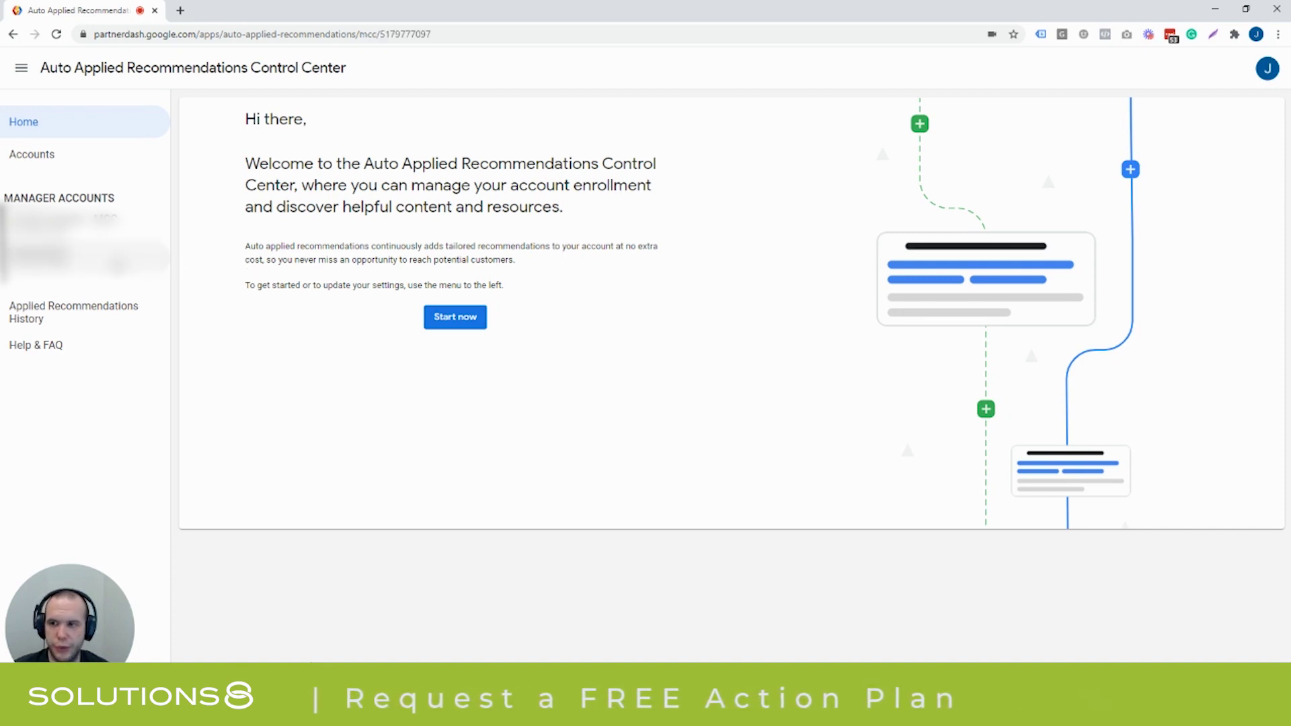
click(40, 256)
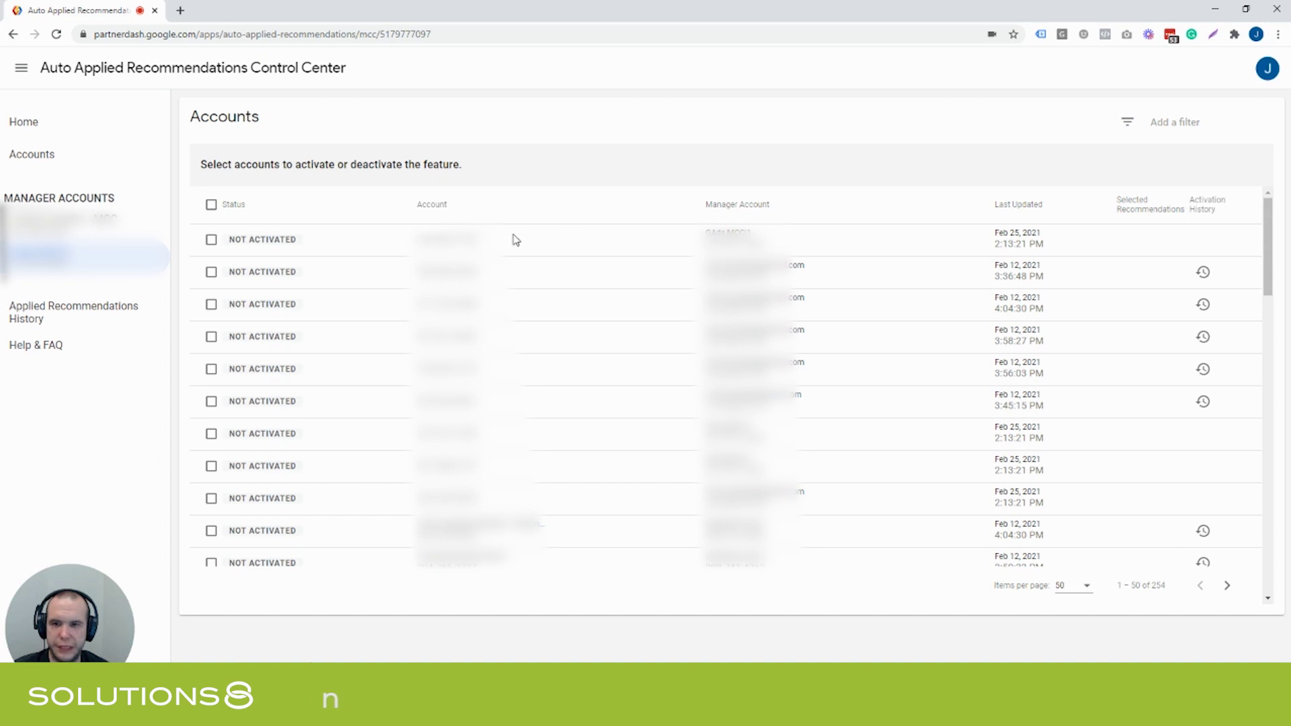
scroll(461, 258, down, 5)
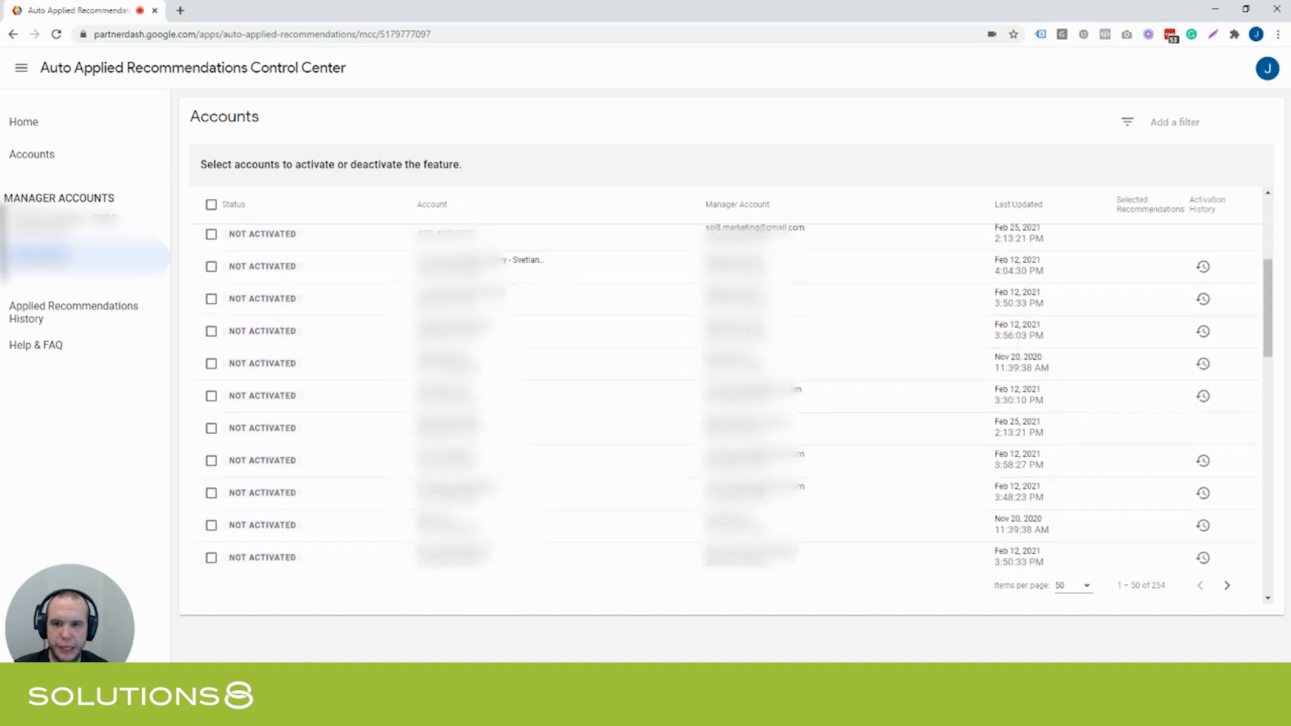
scroll(576, 293, down, 1)
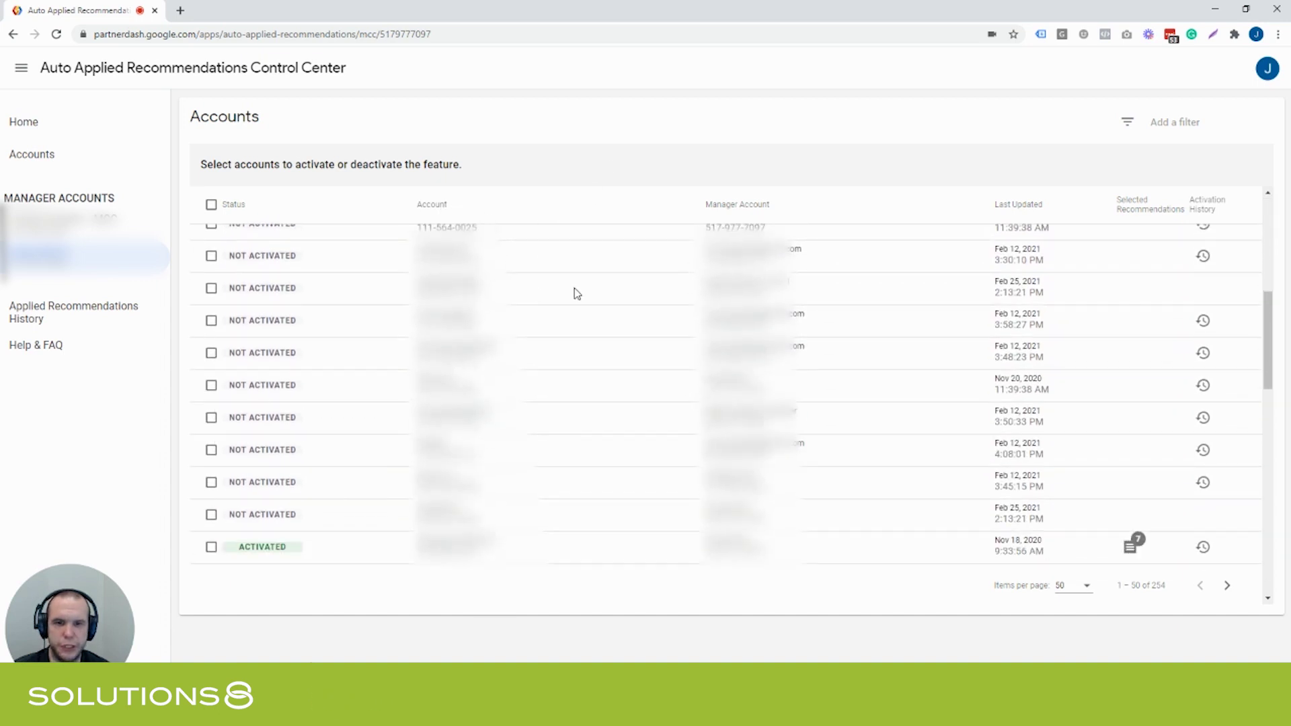
scroll(576, 294, down, 1)
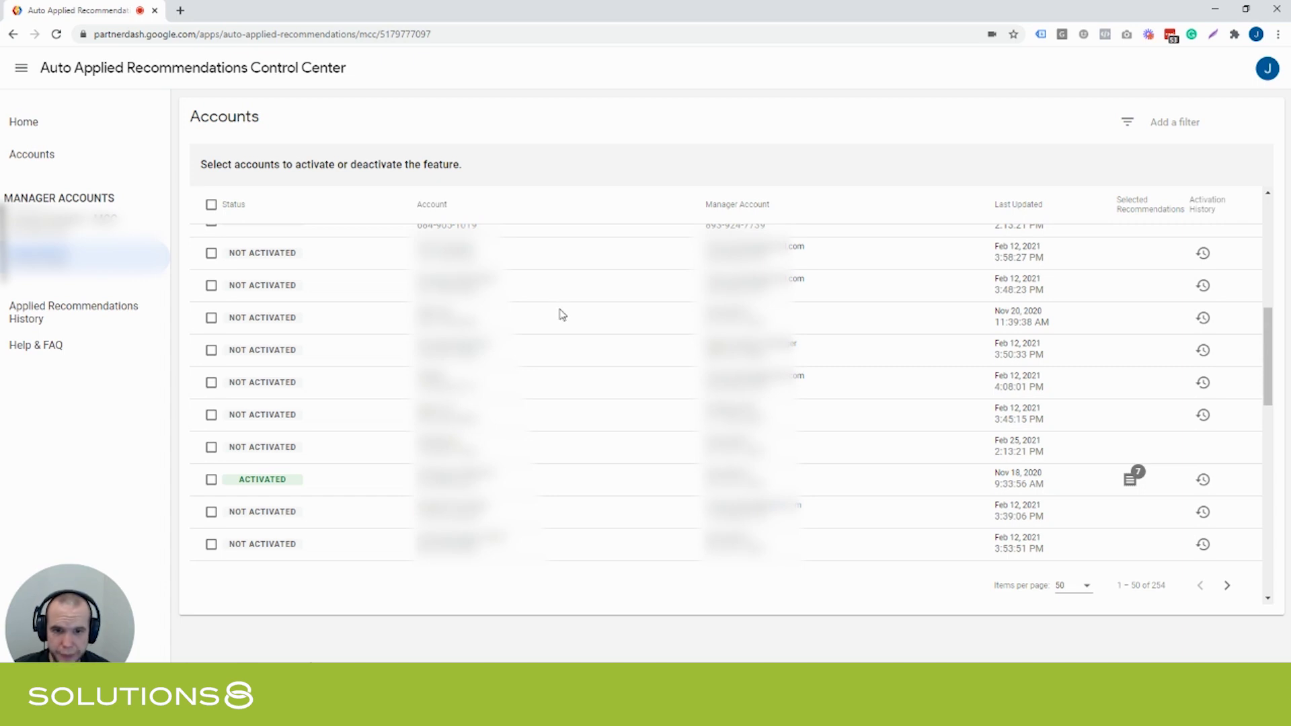
scroll(560, 313, down, 2)
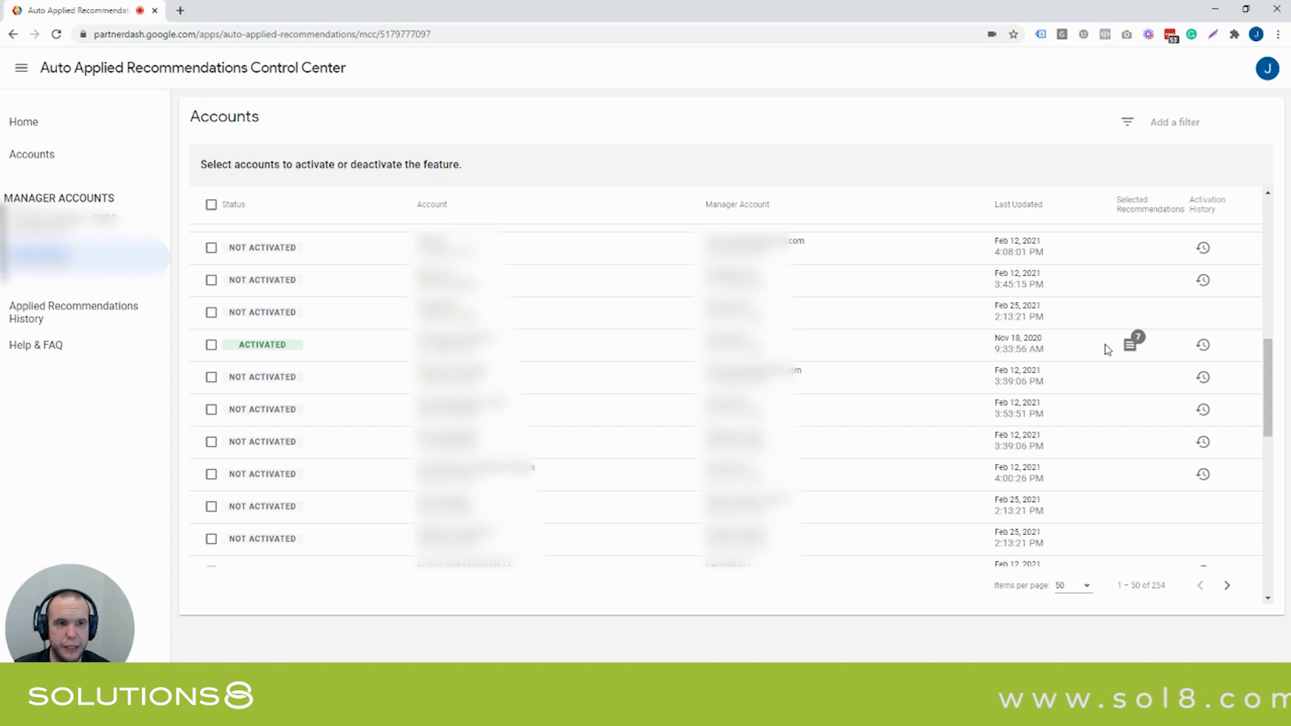
click(1133, 346)
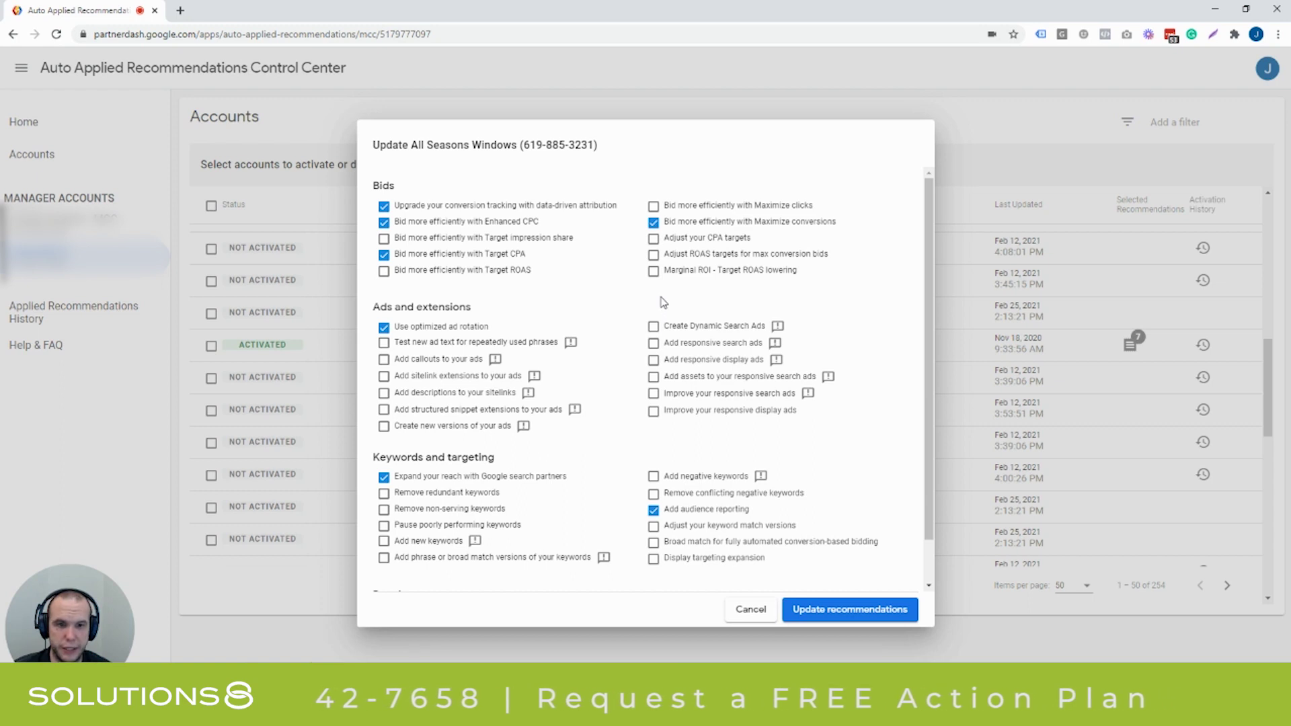
scroll(663, 303, down, 3)
scroll(636, 309, up, 3)
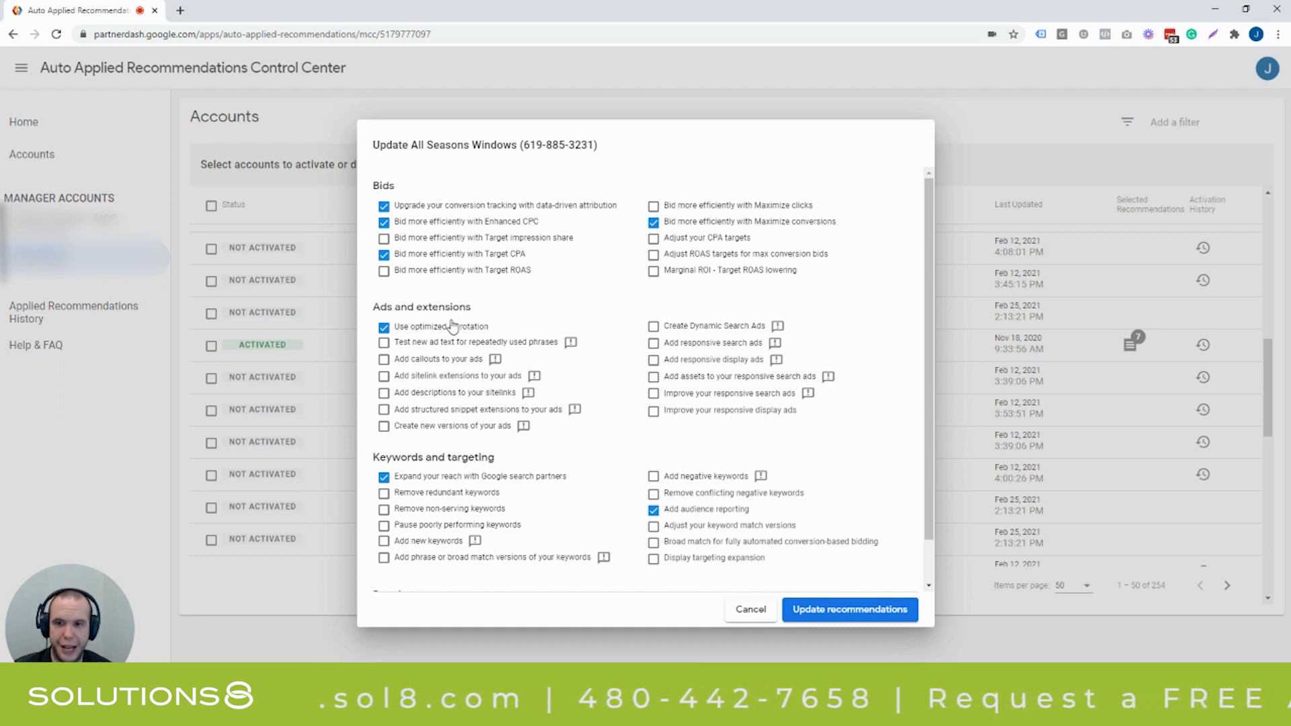
mouse_move(495, 359)
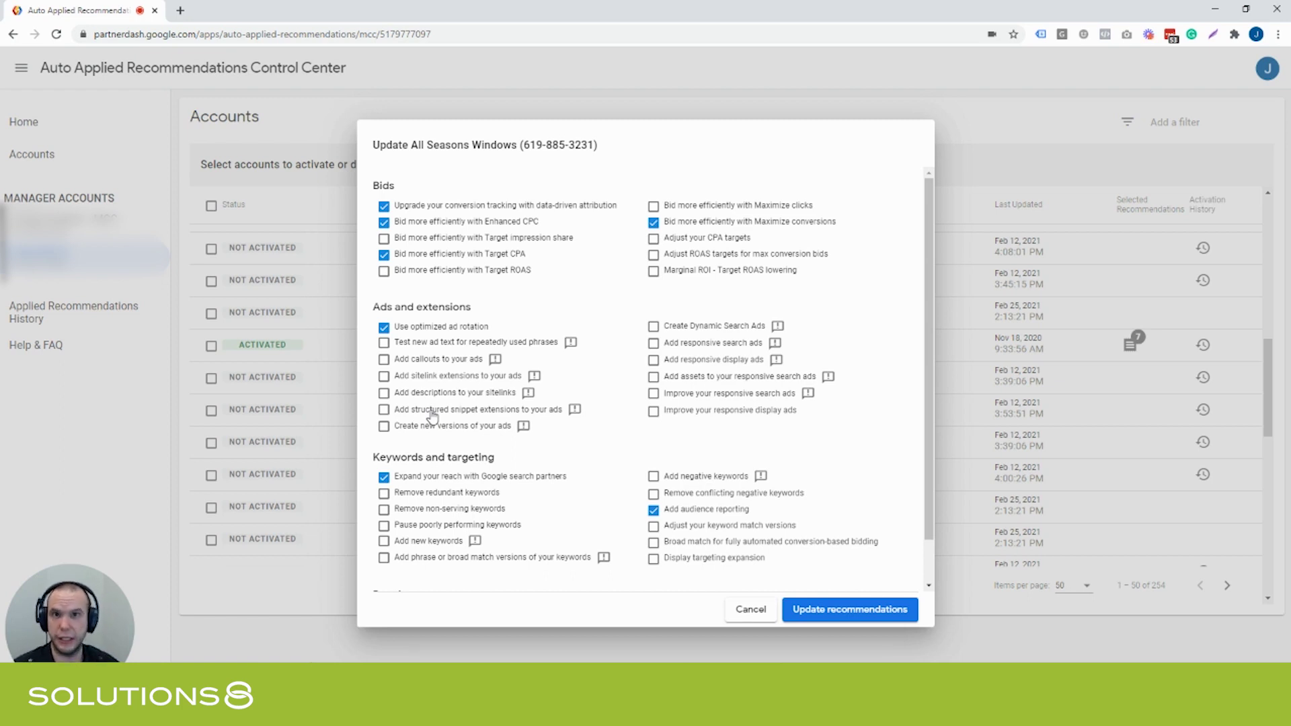
scroll(625, 408, down, 1)
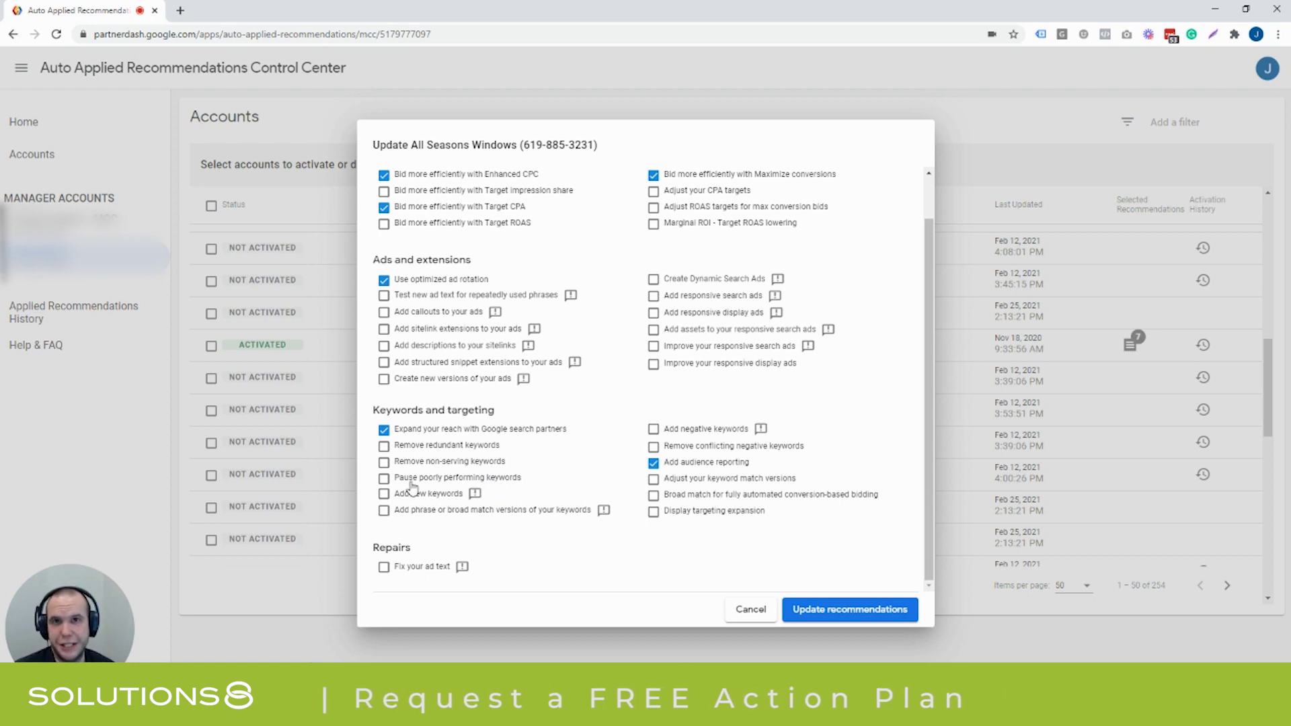
scroll(474, 482, up, 2)
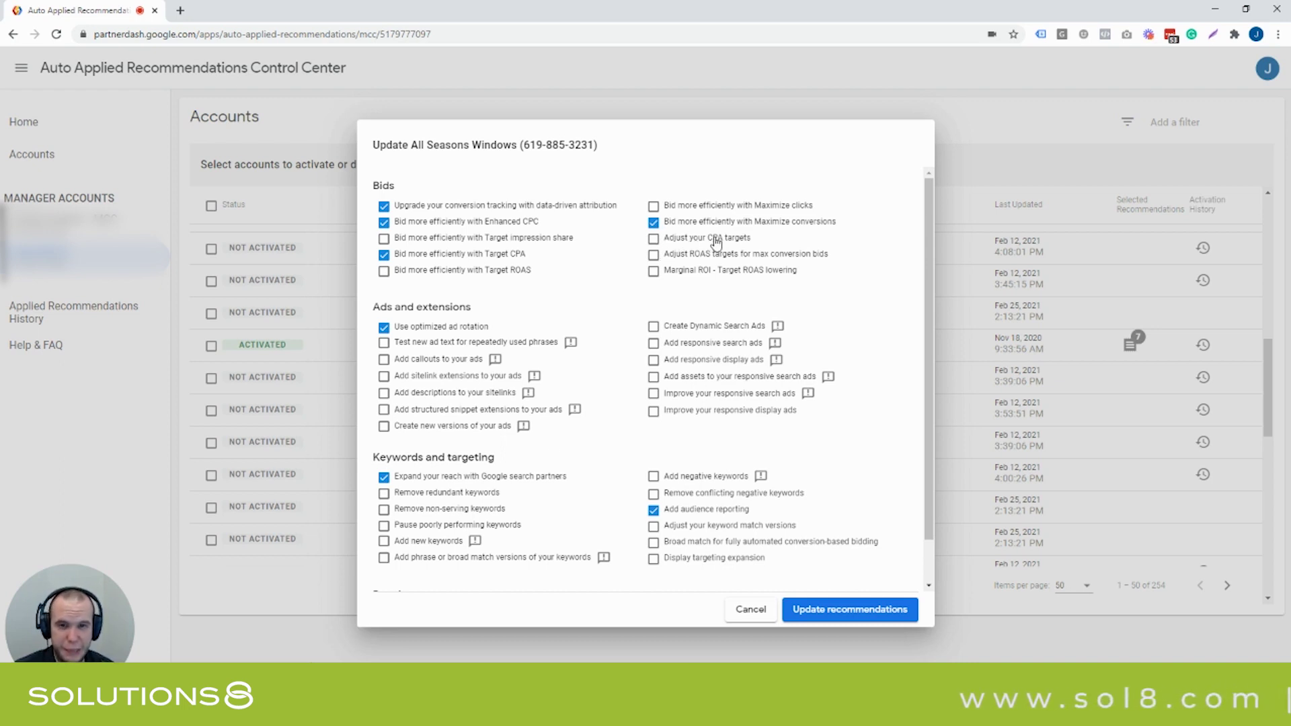
scroll(714, 242, down, 1)
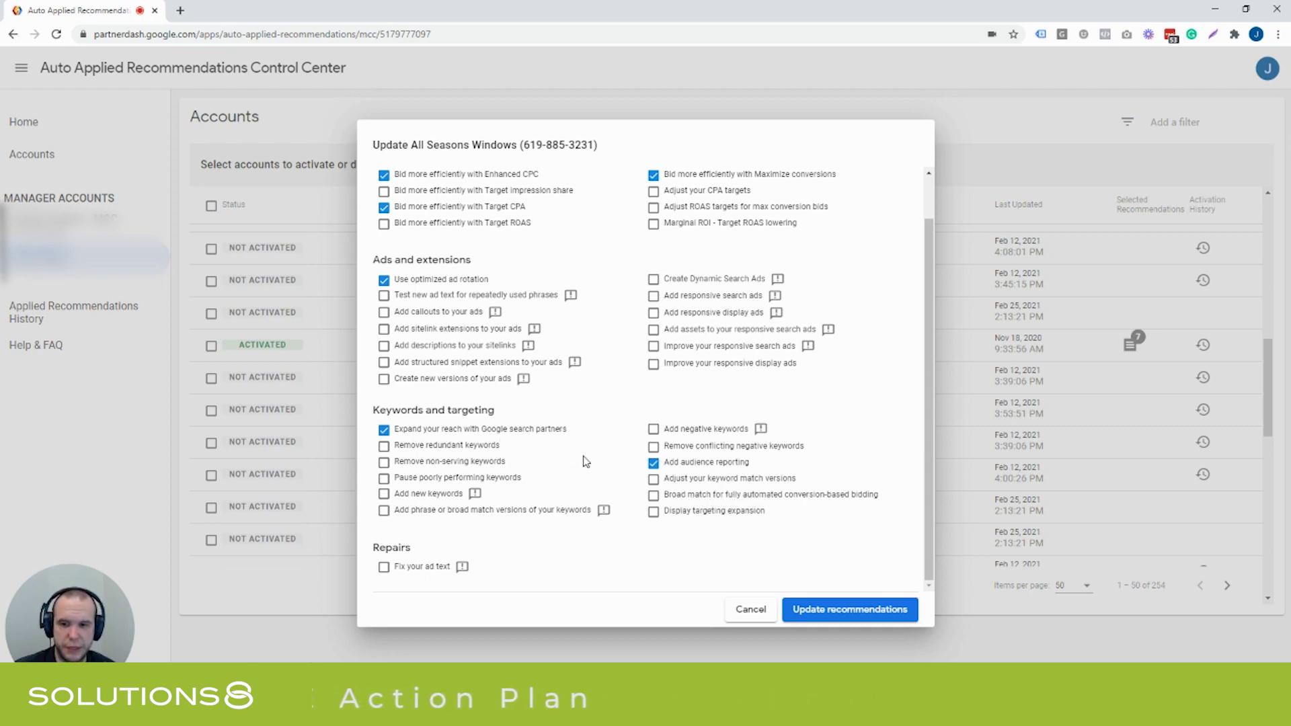
scroll(589, 461, up, 1)
scroll(591, 462, down, 1)
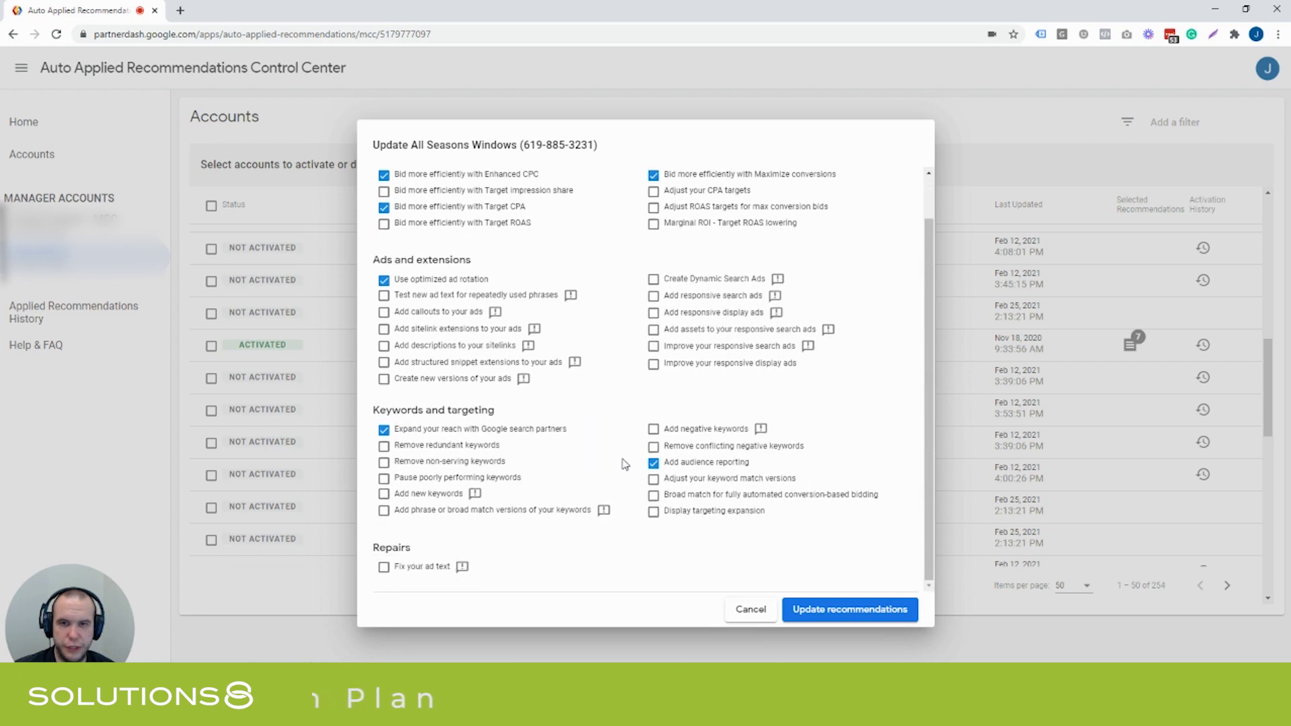
scroll(625, 464, up, 1)
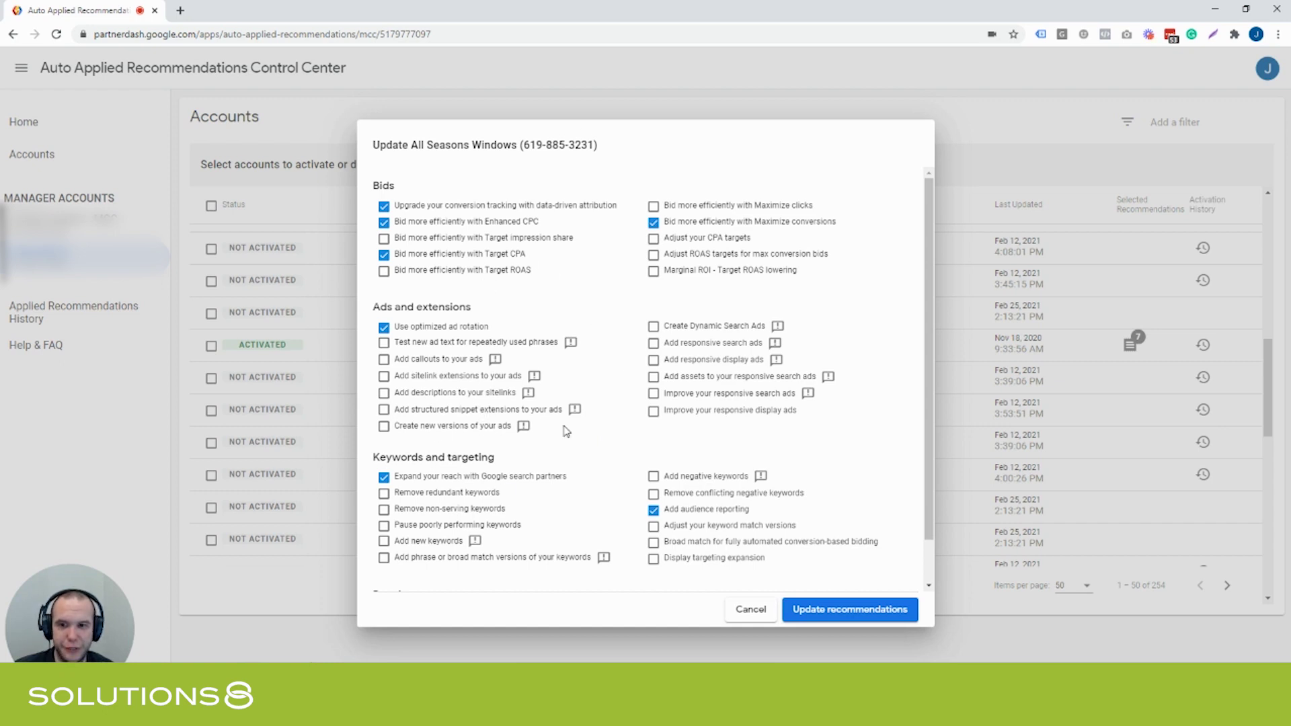
scroll(646, 264, down, 1)
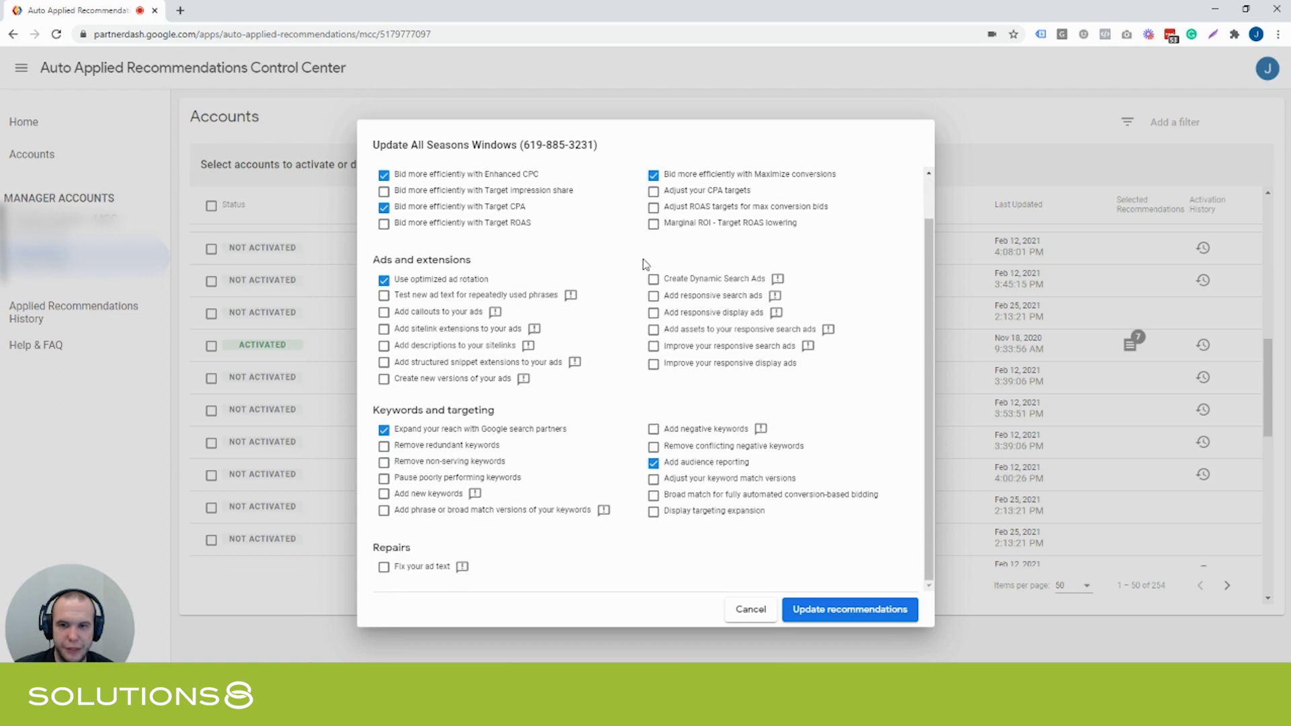
mouse_move(778, 300)
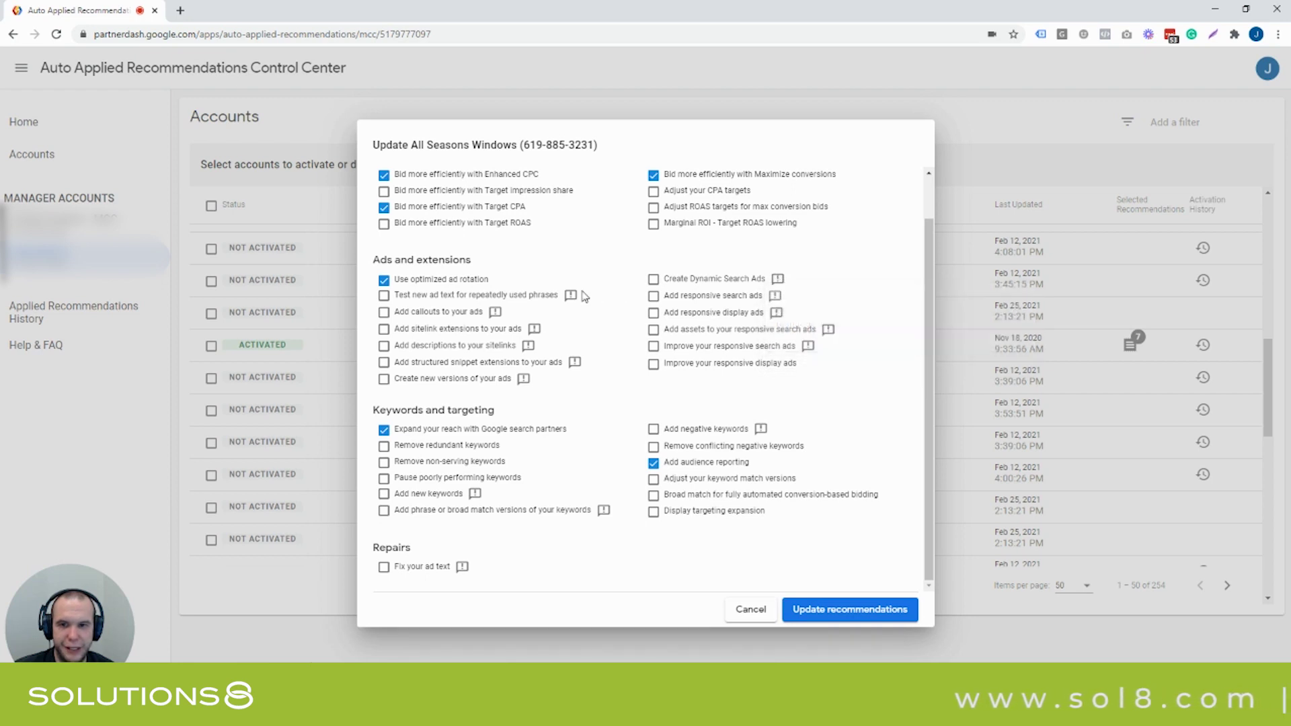
mouse_move(573, 297)
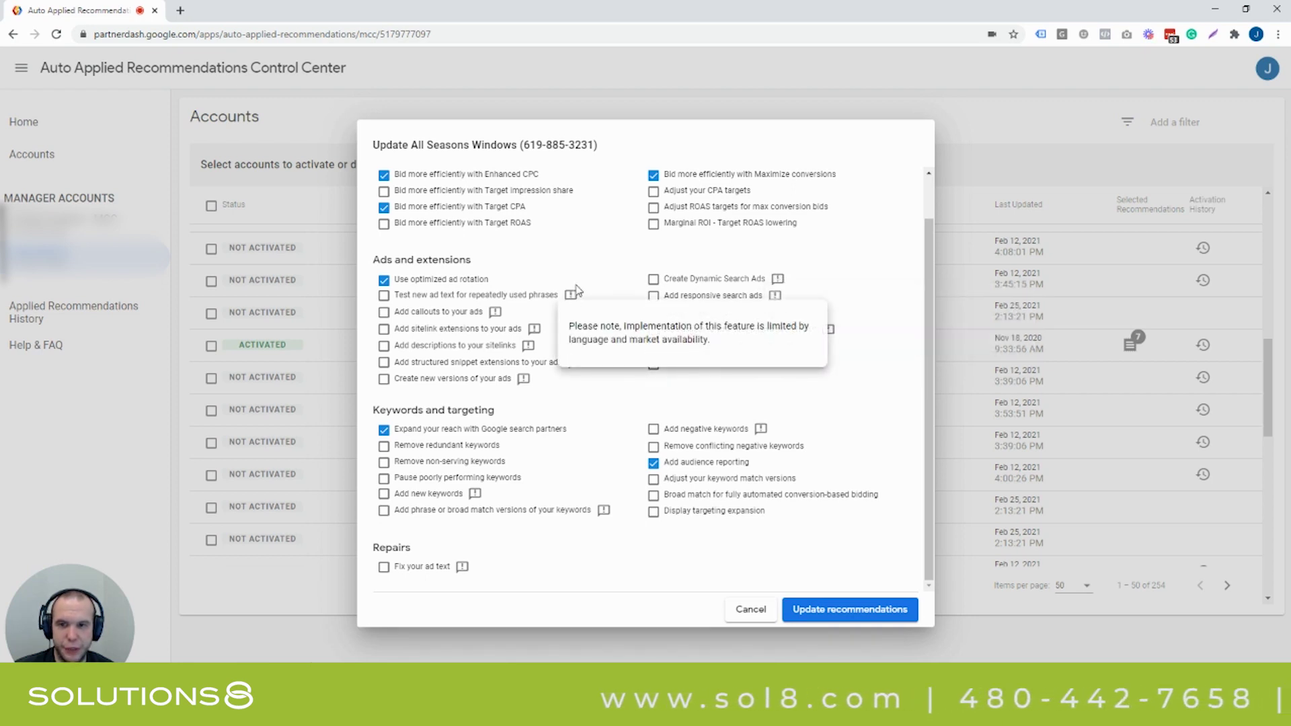
scroll(607, 291, up, 1)
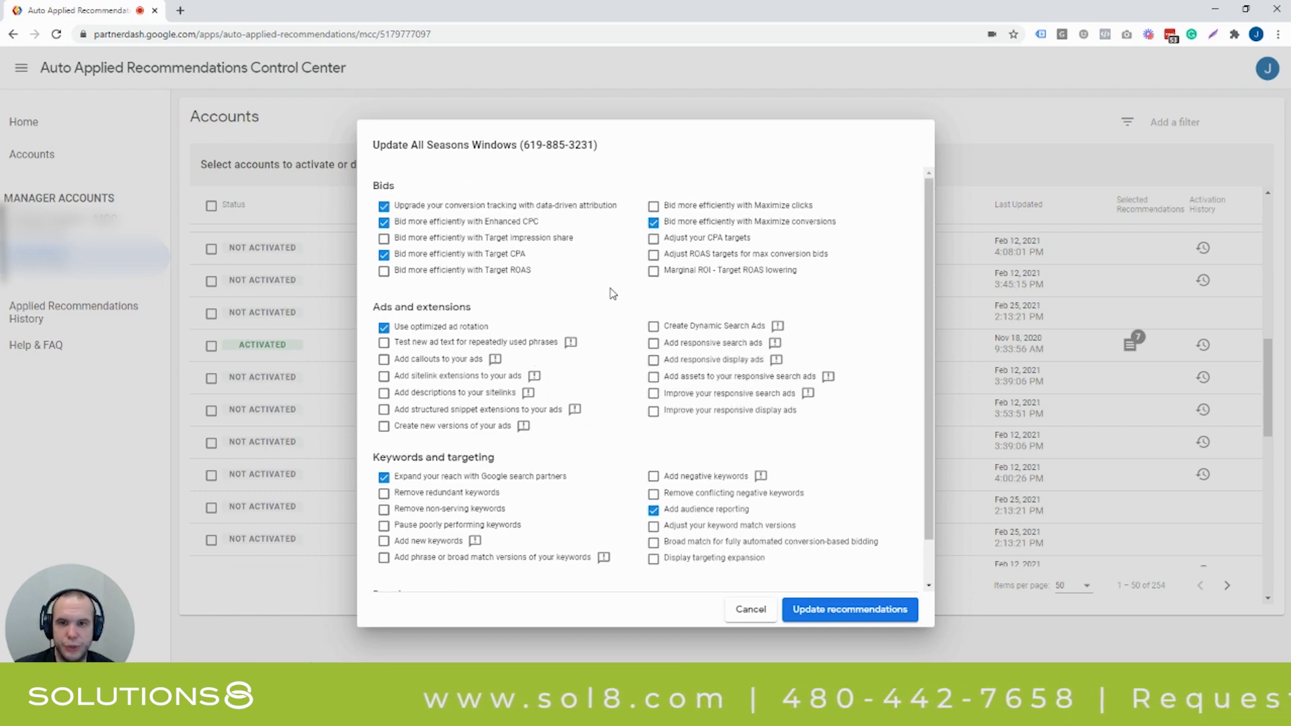
scroll(614, 294, down, 1)
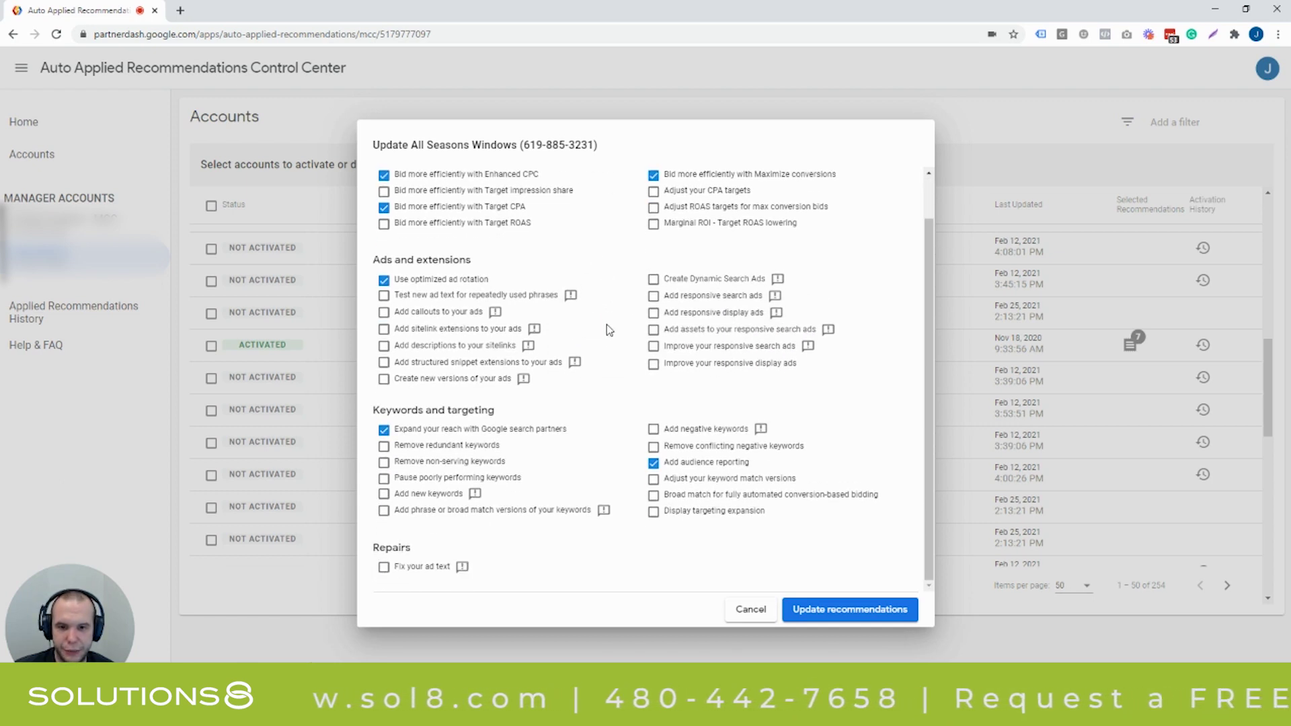
Step: Close the recommendations without saving, then deactivate the ACTIVATED account and submit
click(750, 609)
click(211, 347)
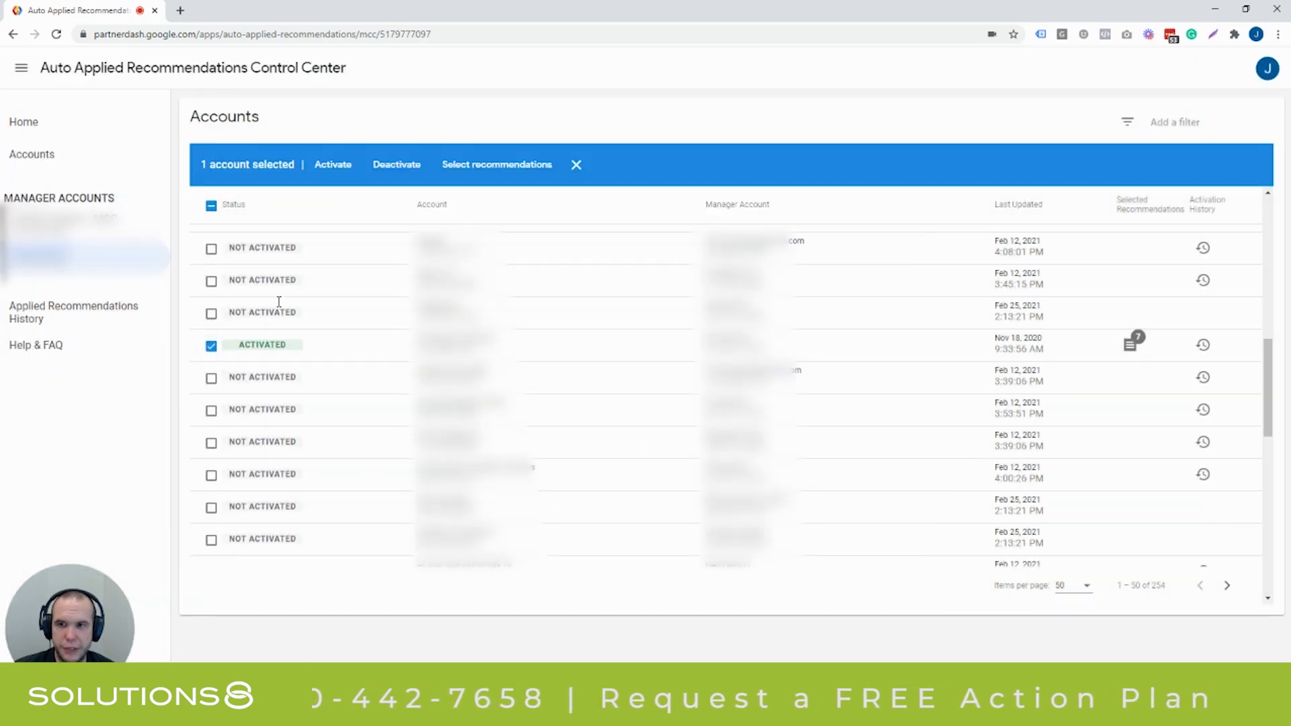
click(396, 166)
click(692, 401)
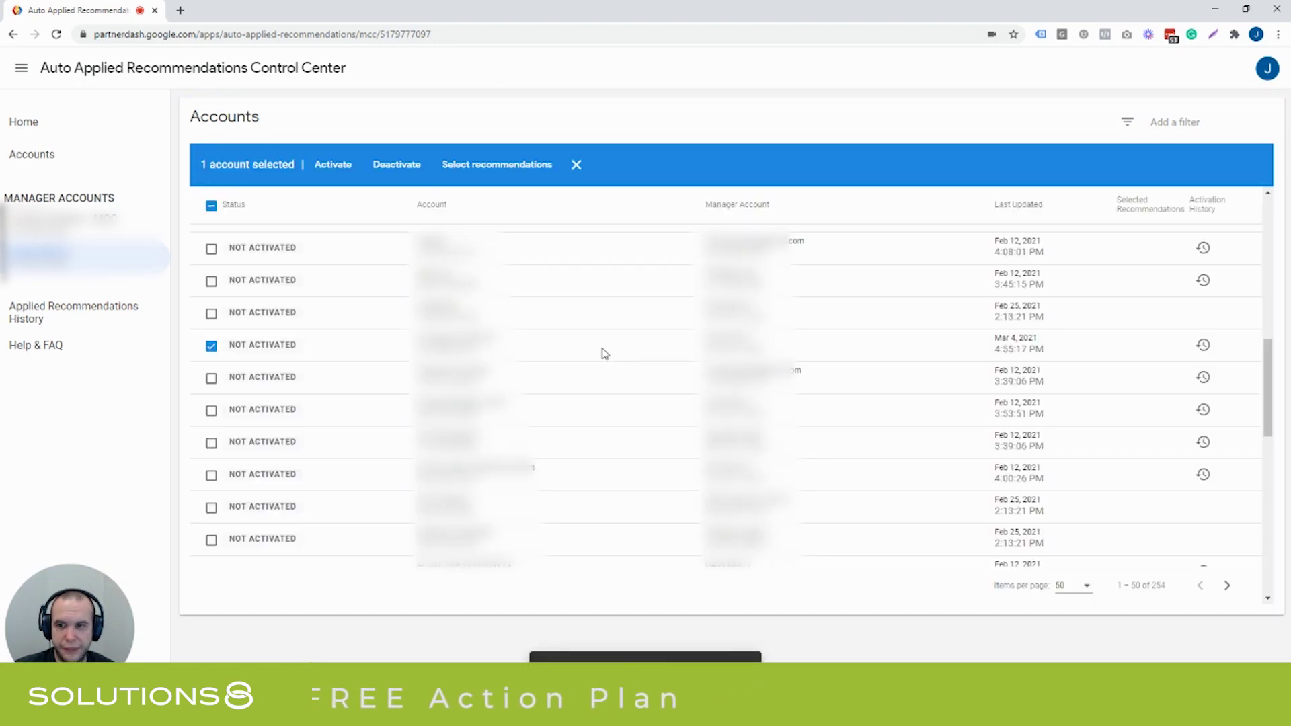
Step: Untick the account's row and return to the top of the Accounts list
click(211, 346)
scroll(287, 386, up, 2)
scroll(288, 380, up, 3)
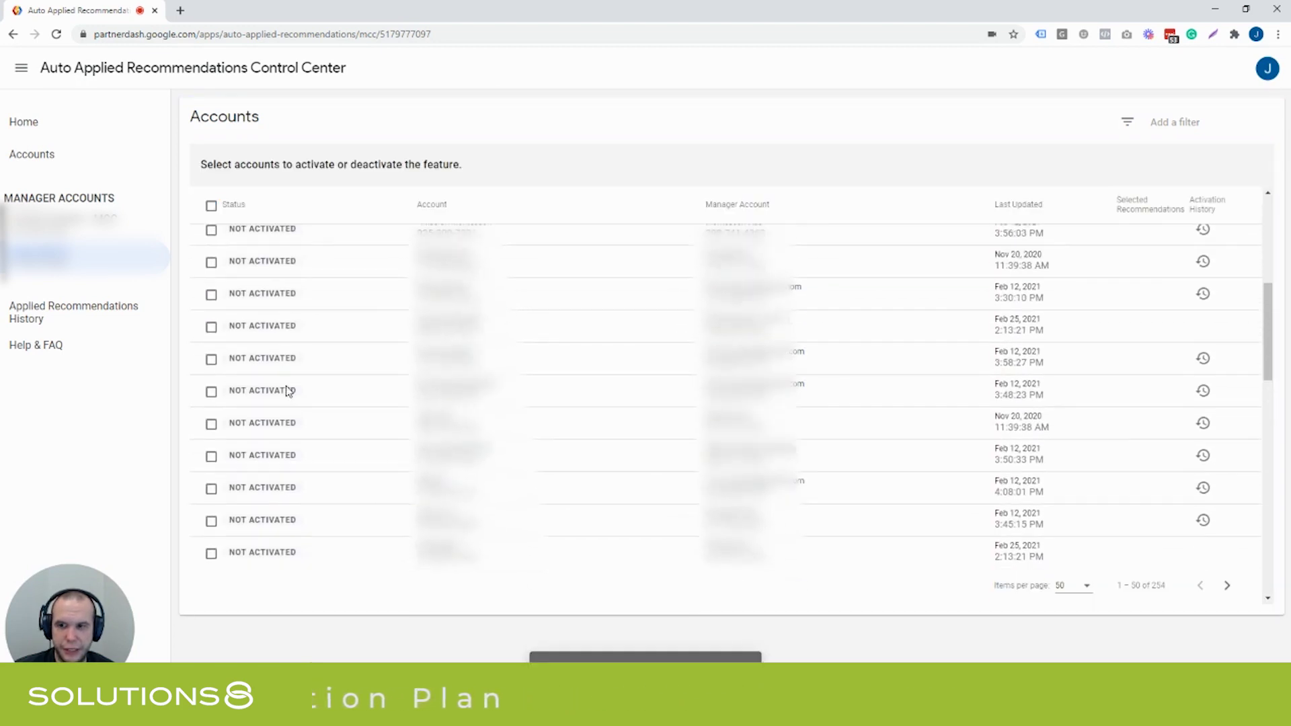